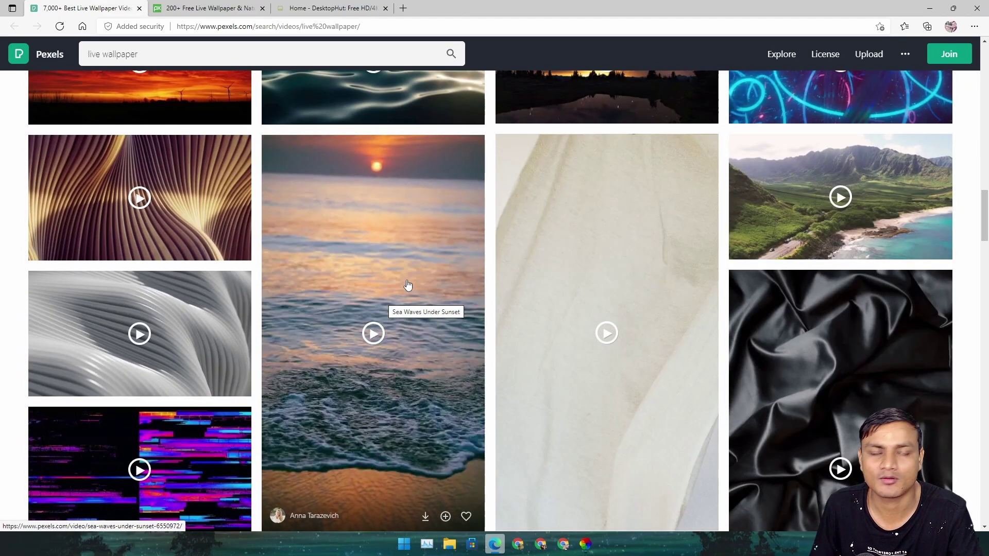
Browse the Pexels live wallpaper video results, then switch to the Pixabay results.
scroll(406, 280, "down", 8)
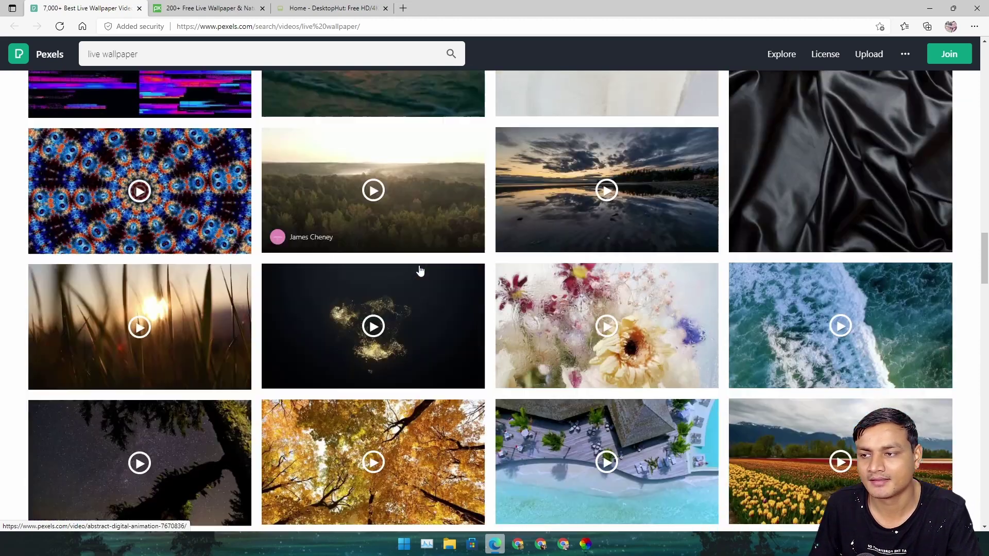
scroll(394, 268, "down", 3)
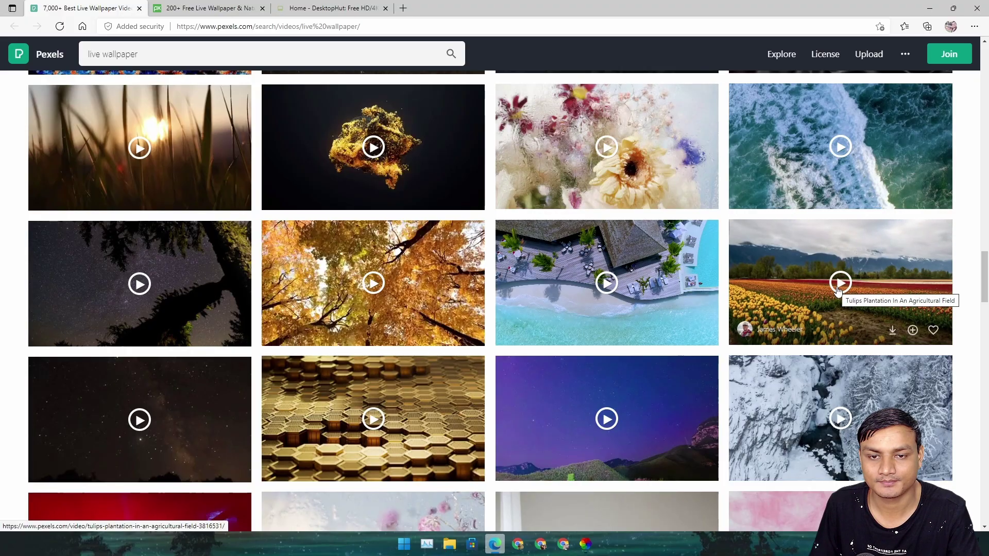
scroll(730, 309, "down", 6)
scroll(376, 335, "down", 20)
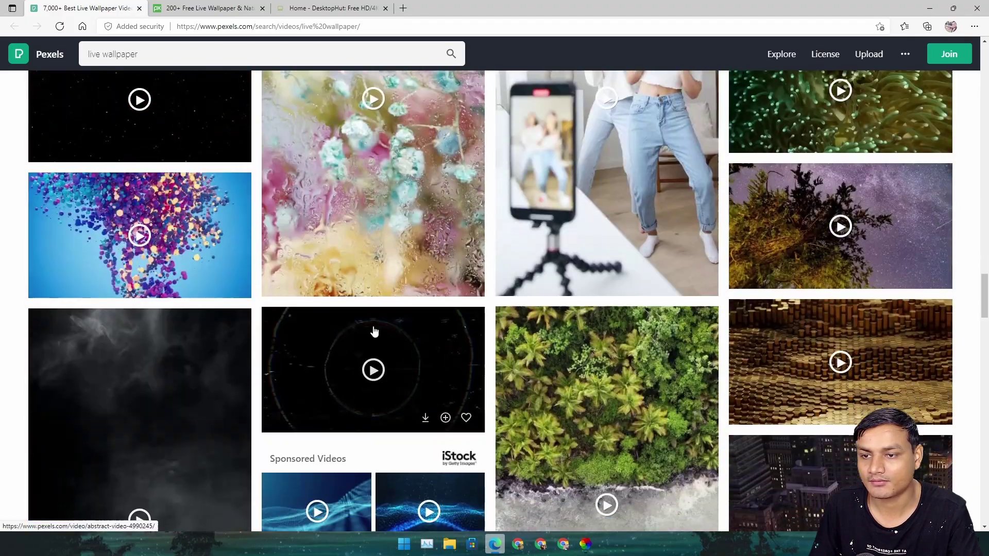
scroll(277, 353, "up", 10)
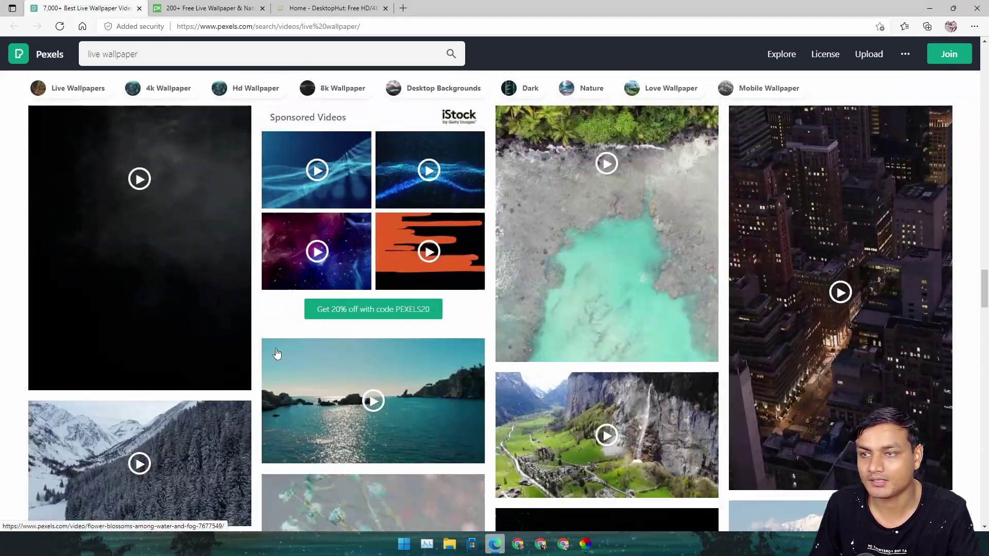
scroll(276, 353, "down", 7)
scroll(276, 353, "up", 7)
scroll(195, 336, "down", 20)
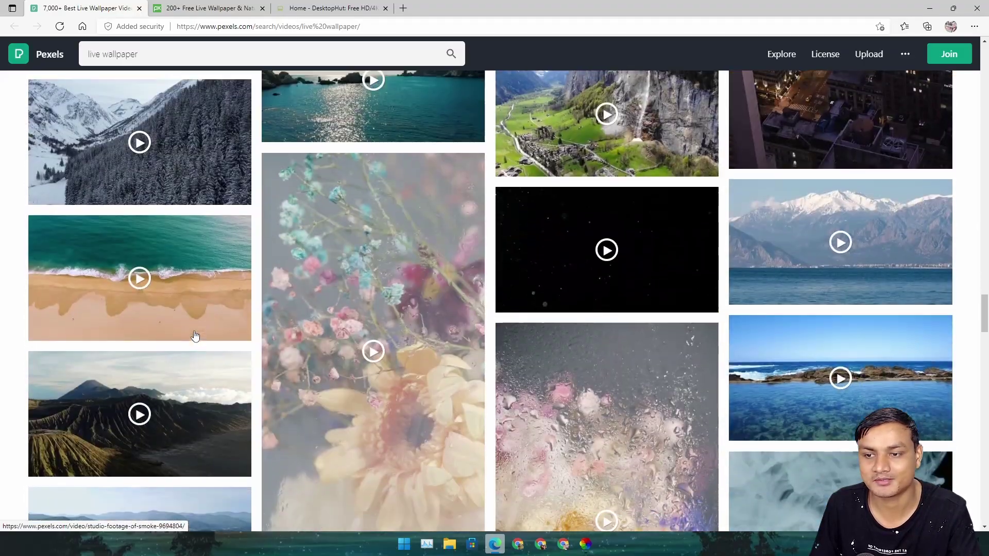
scroll(337, 322, "down", 3)
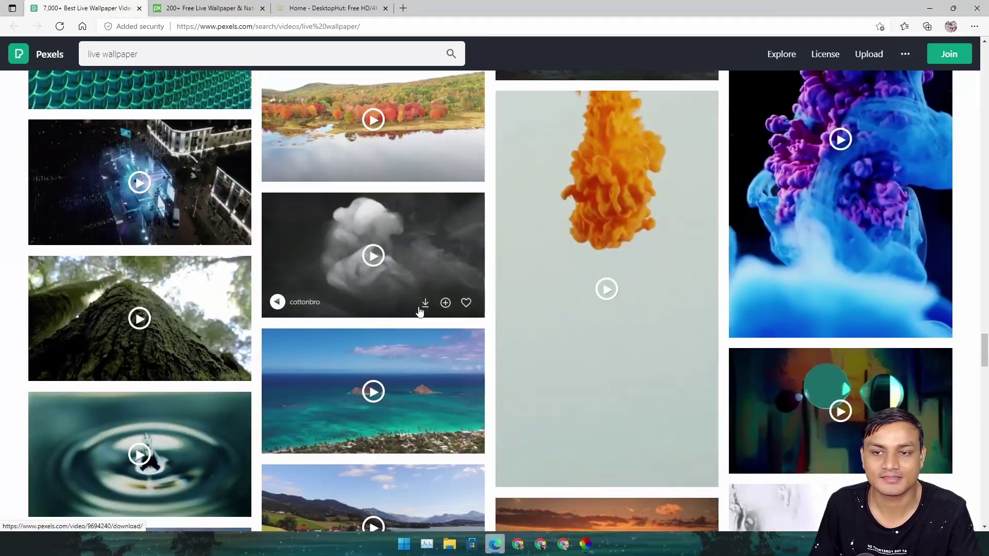
scroll(371, 349, "down", 4)
scroll(367, 370, "down", 19)
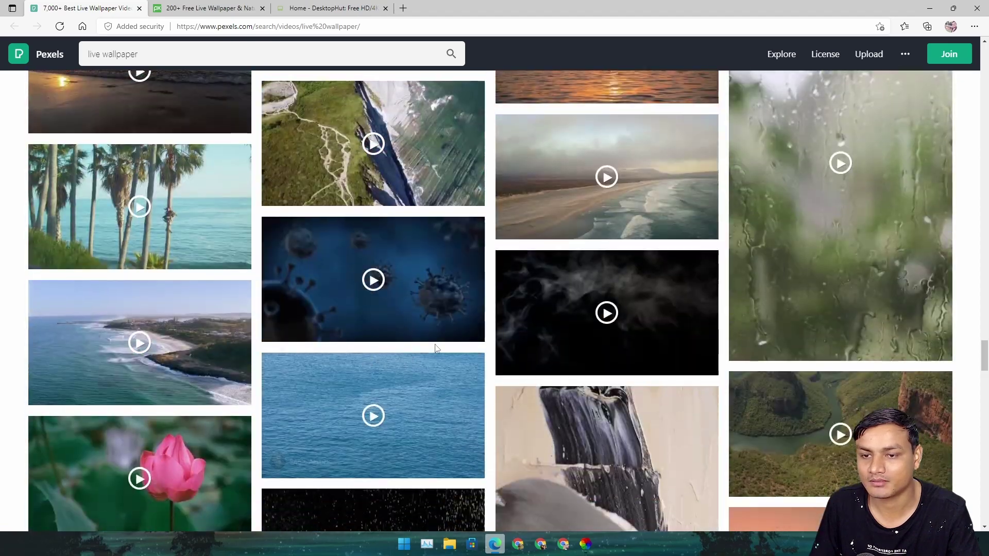
scroll(426, 353, "up", 4)
scroll(427, 353, "up", 20)
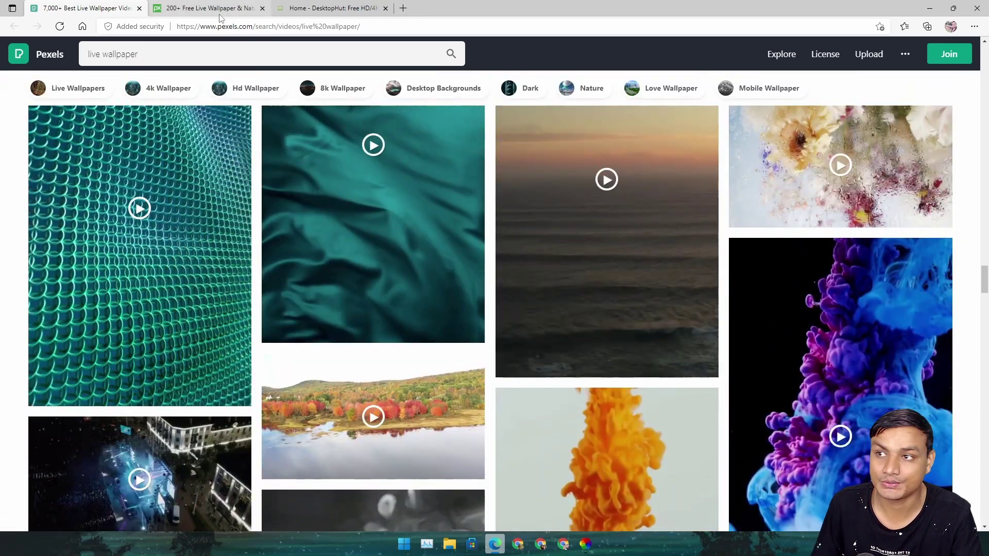
left_click(212, 8)
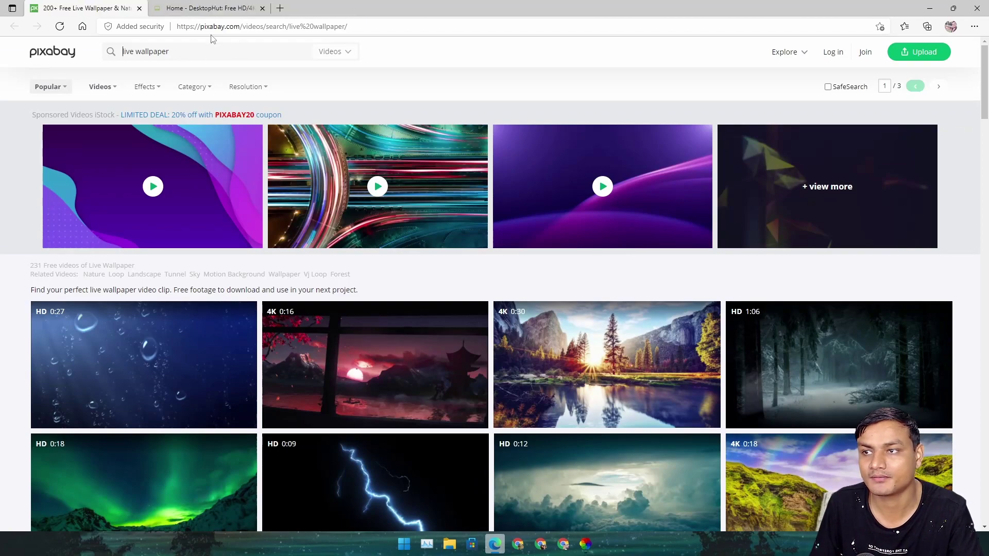
Browse Pixabay's 'live wallpaper' video clips.
scroll(229, 168, "down", 9)
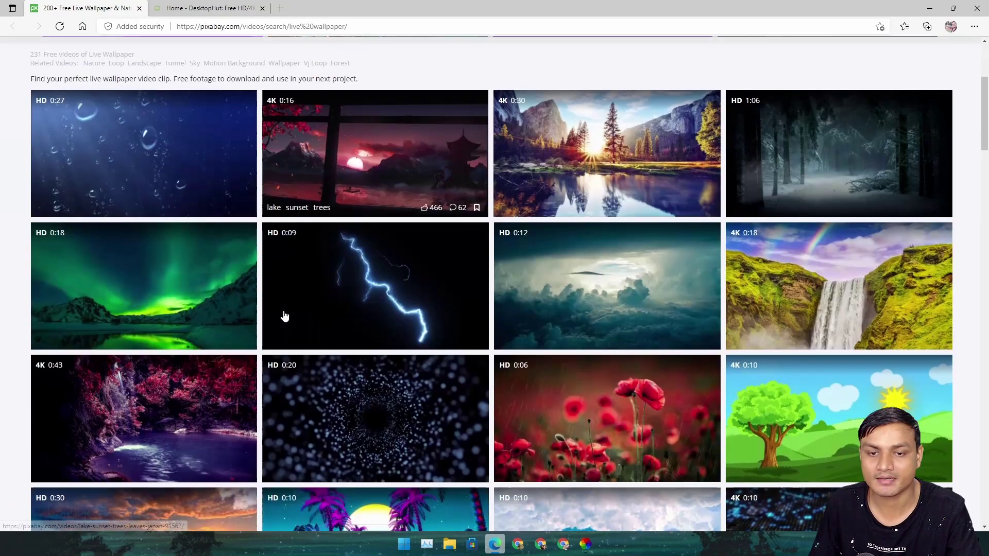
scroll(447, 309, "down", 4)
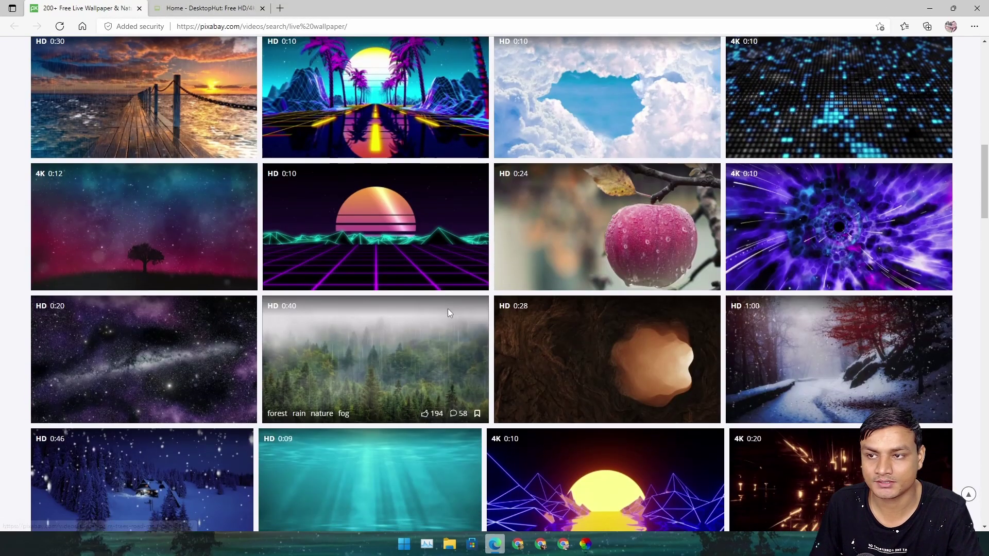
scroll(447, 309, "up", 3)
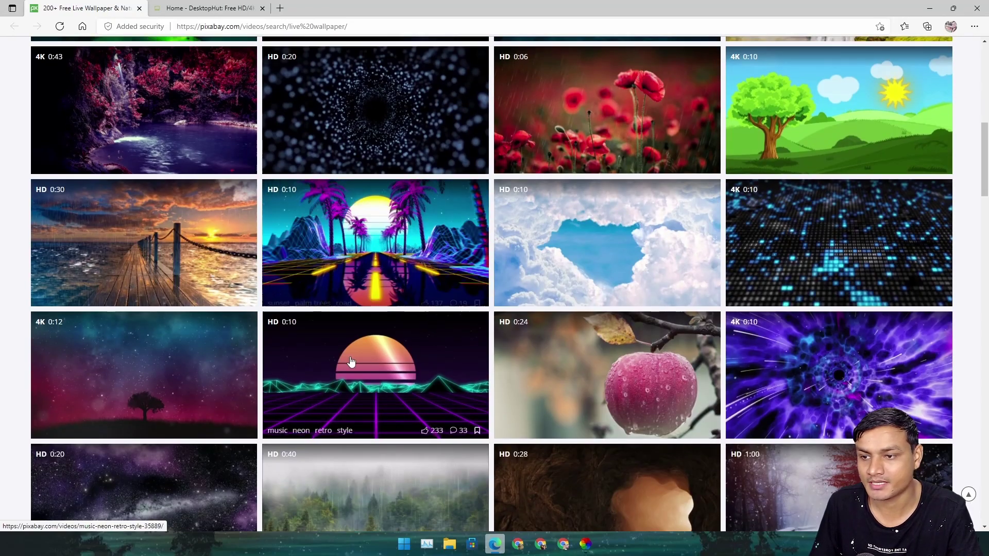
scroll(350, 362, "down", 9)
scroll(352, 347, "down", 11)
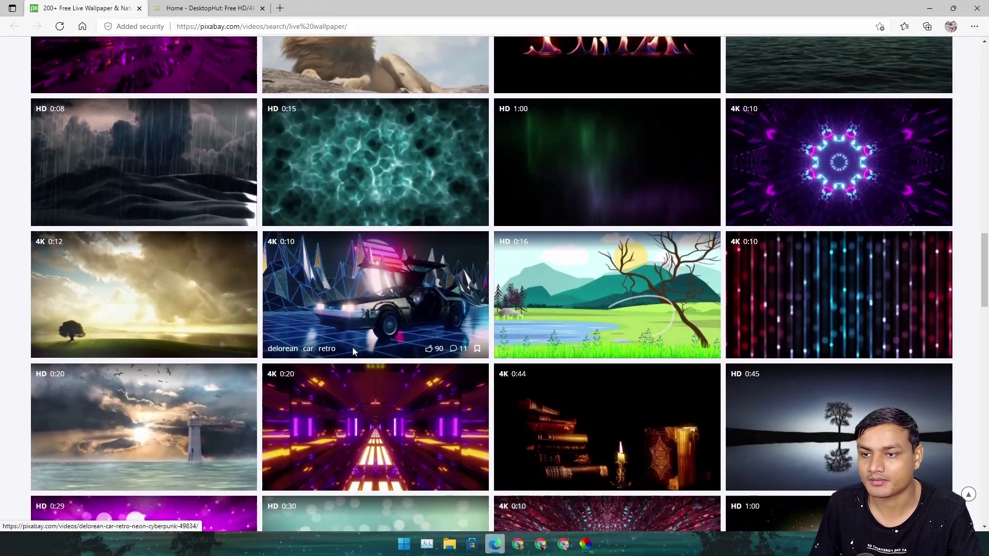
scroll(355, 350, "up", 3)
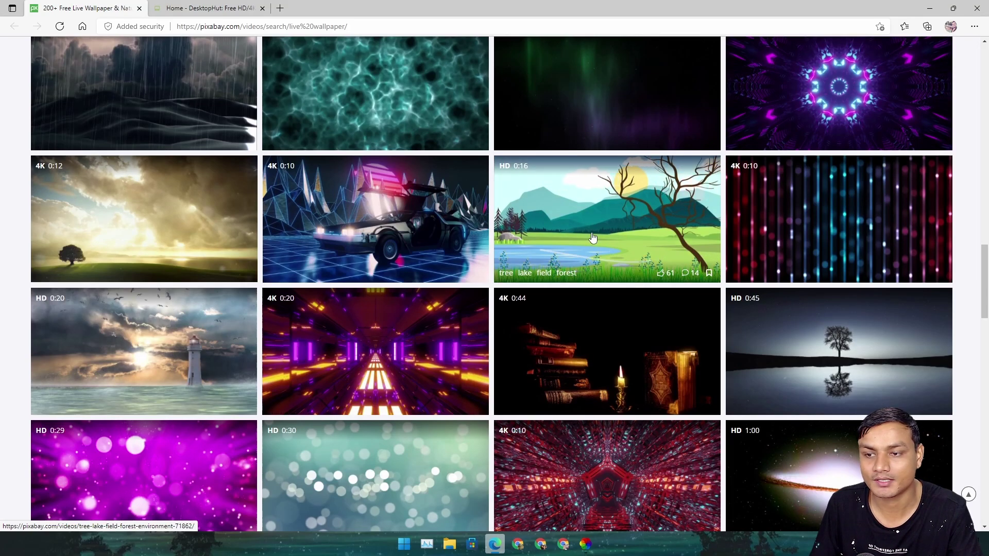
scroll(592, 237, "down", 20)
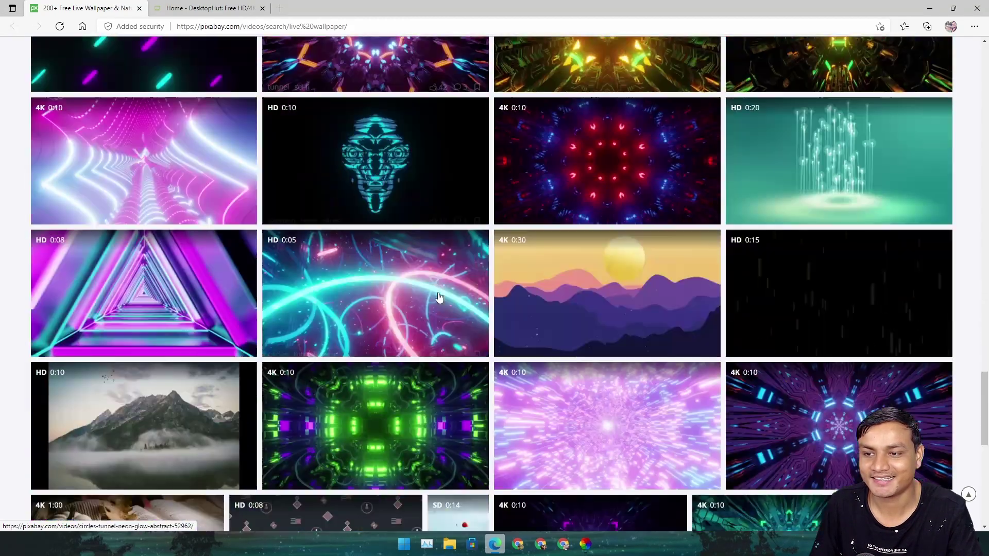
scroll(438, 297, "down", 4)
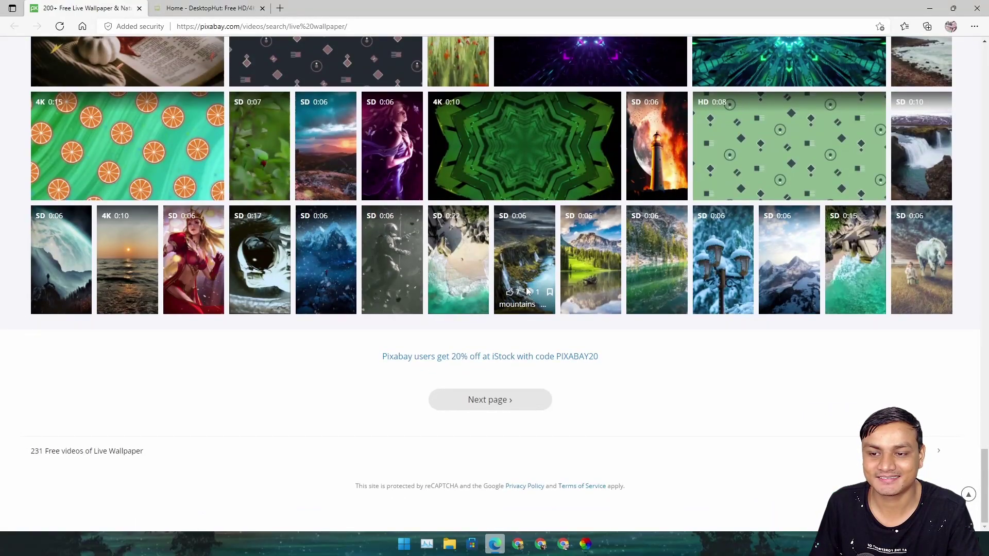
scroll(526, 287, "up", 10)
scroll(527, 288, "up", 20)
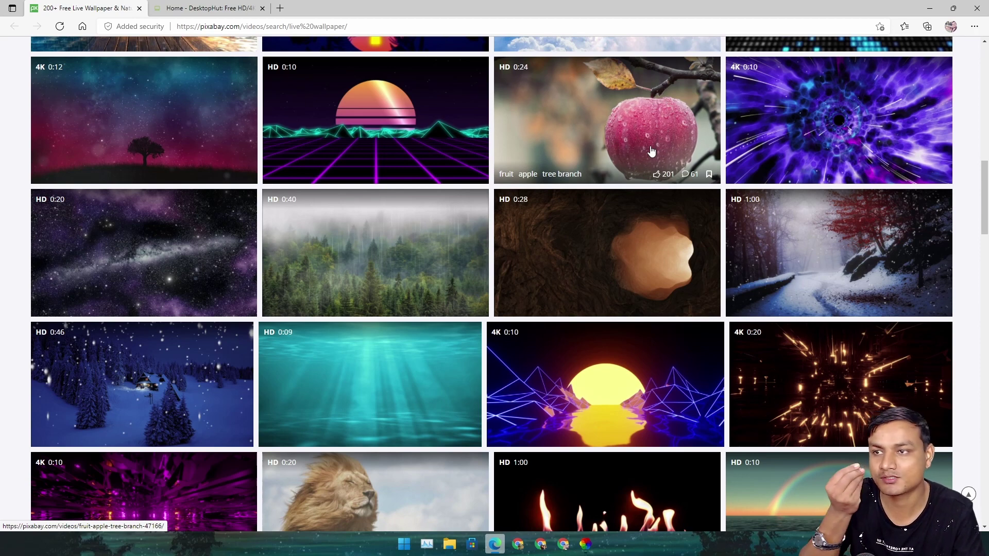
Look through page 2 of Pixabay's results, then close Pixabay, leaving DesktopHut showing.
scroll(605, 296, "down", 15)
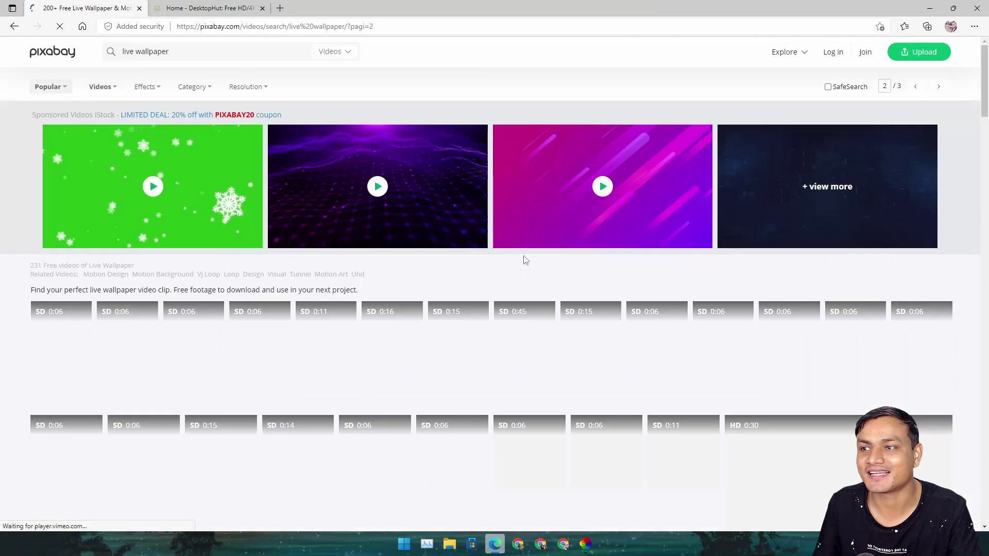
scroll(641, 266, "down", 5)
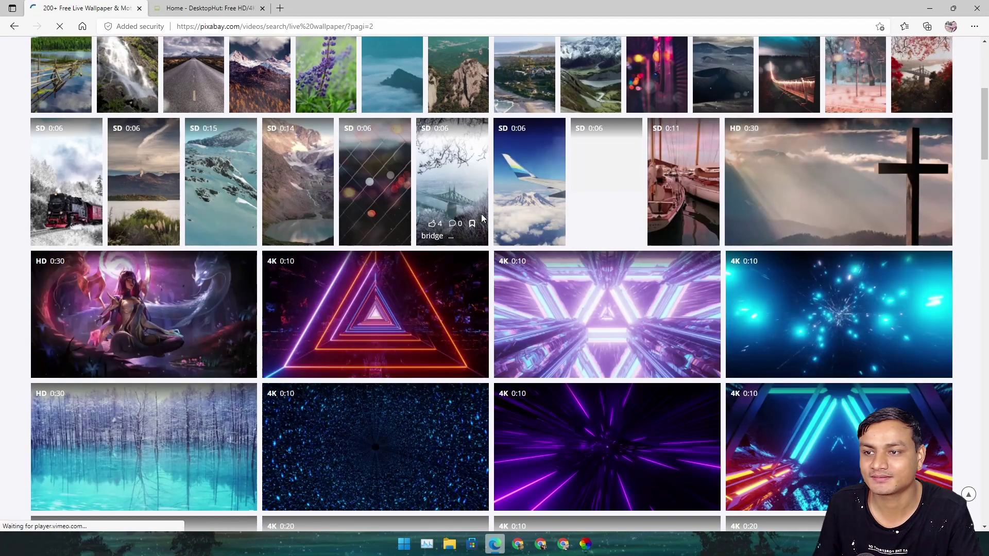
scroll(479, 218, "down", 7)
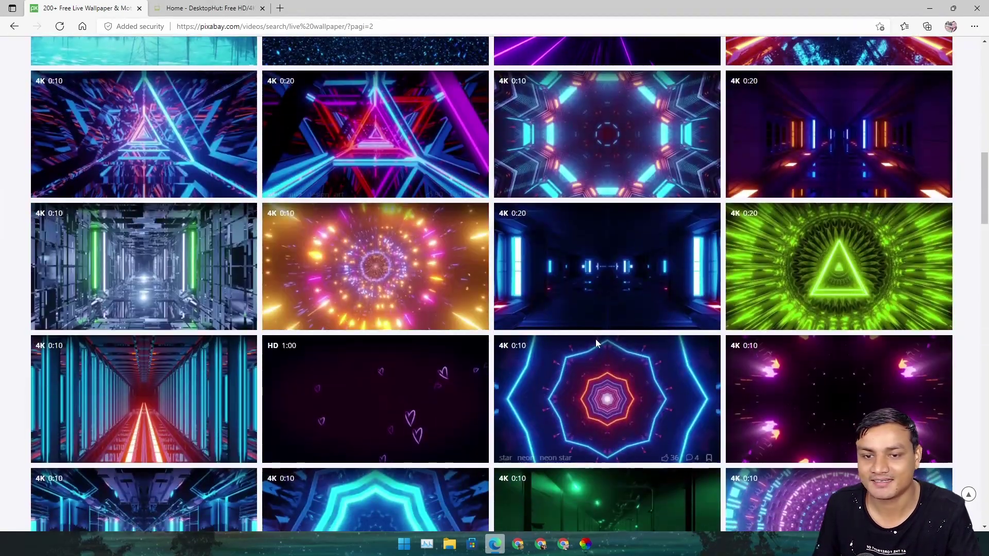
scroll(609, 335, "down", 4)
scroll(609, 336, "down", 10)
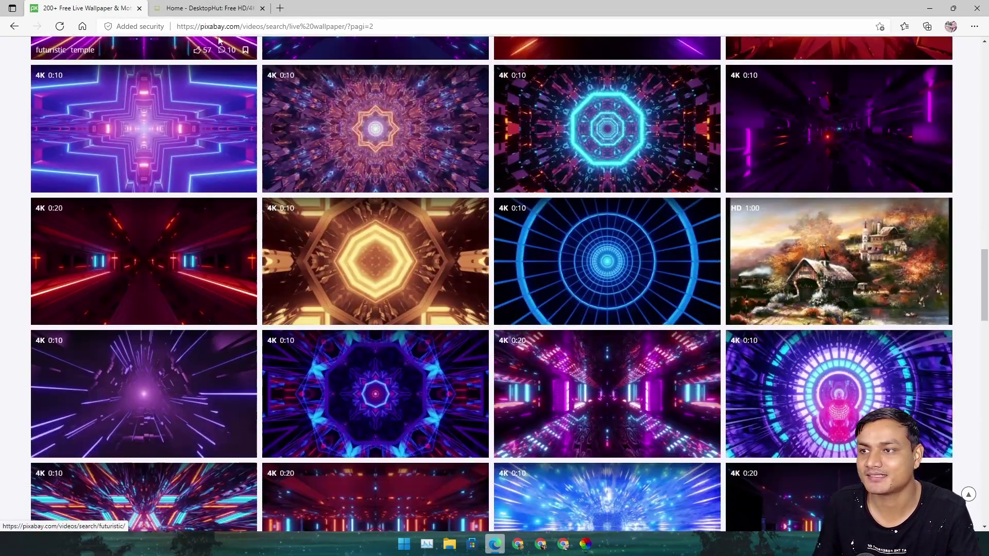
left_click(168, 11)
left_click(140, 8)
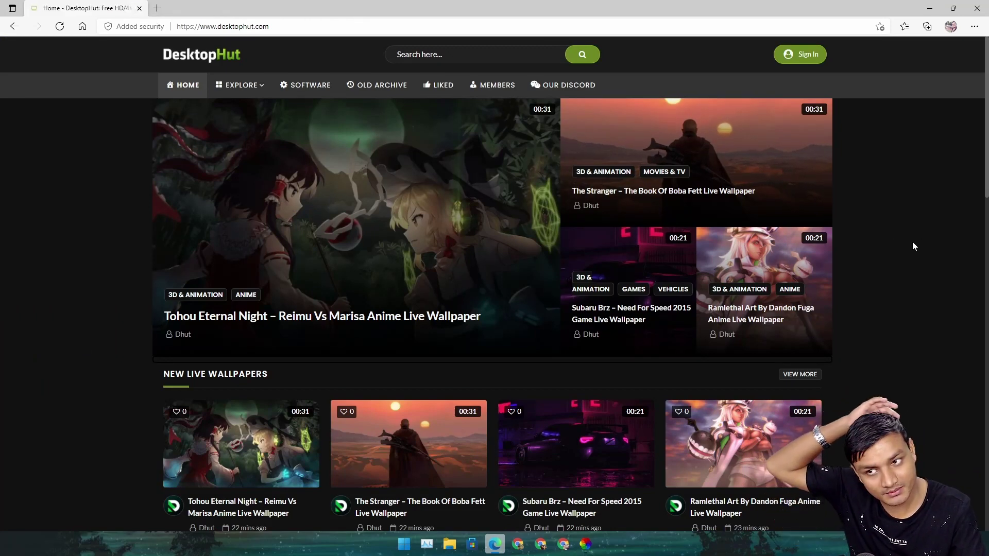
Open 'The Stranger – The Book Of Boba Fett' wallpaper from DesktopHut's home page.
scroll(912, 243, "down", 15)
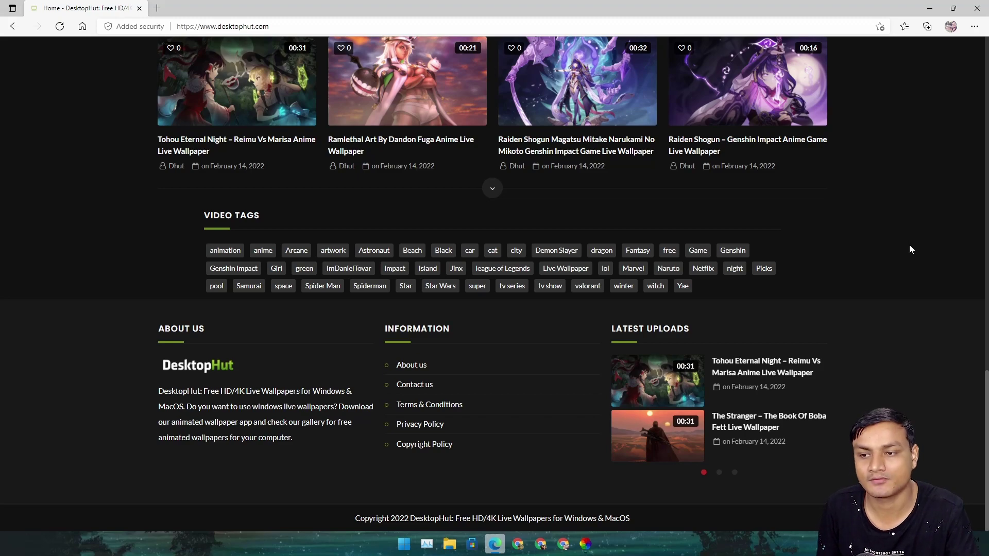
scroll(905, 261, "up", 15)
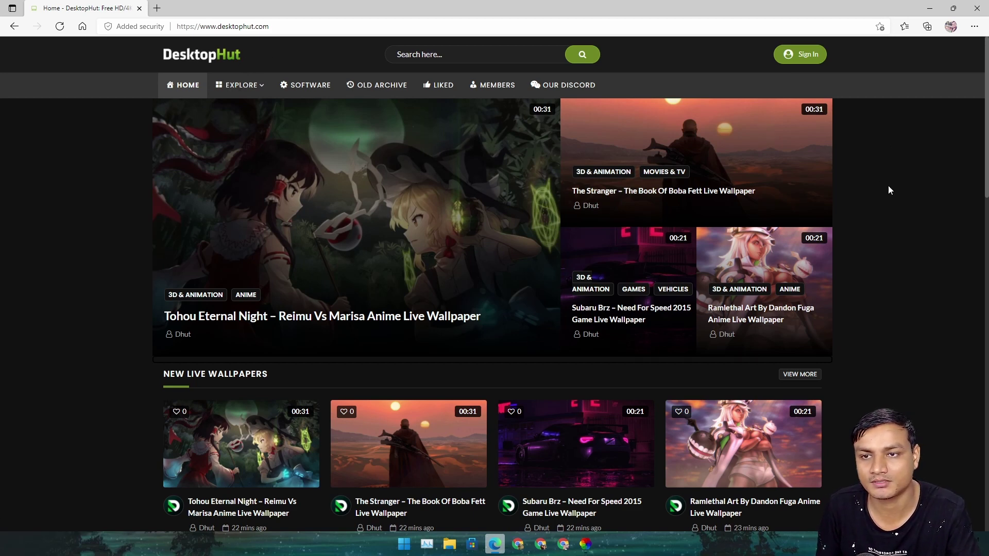
left_click(695, 192)
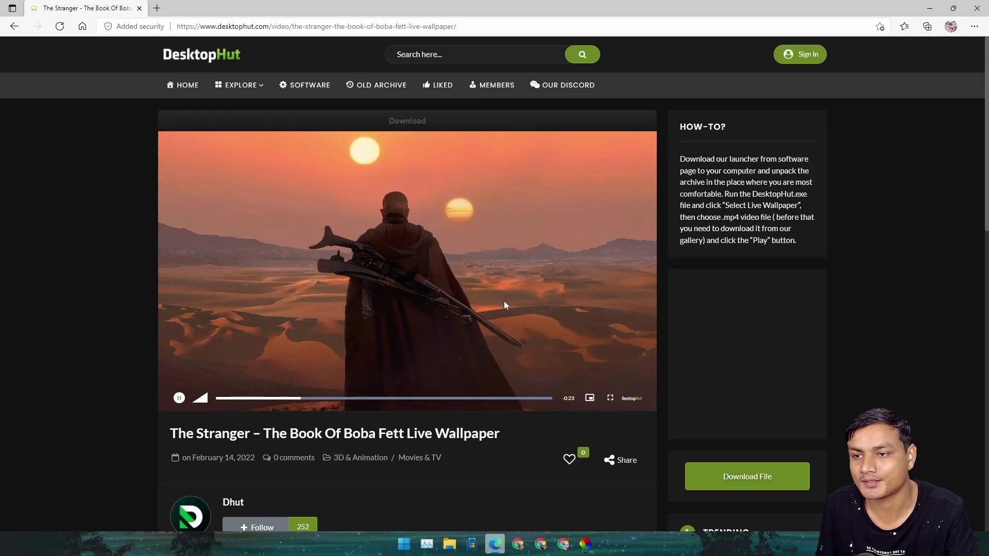
Look over the Boba Fett wallpaper page, then close Edge to reveal the desktop.
scroll(710, 298, "down", 4)
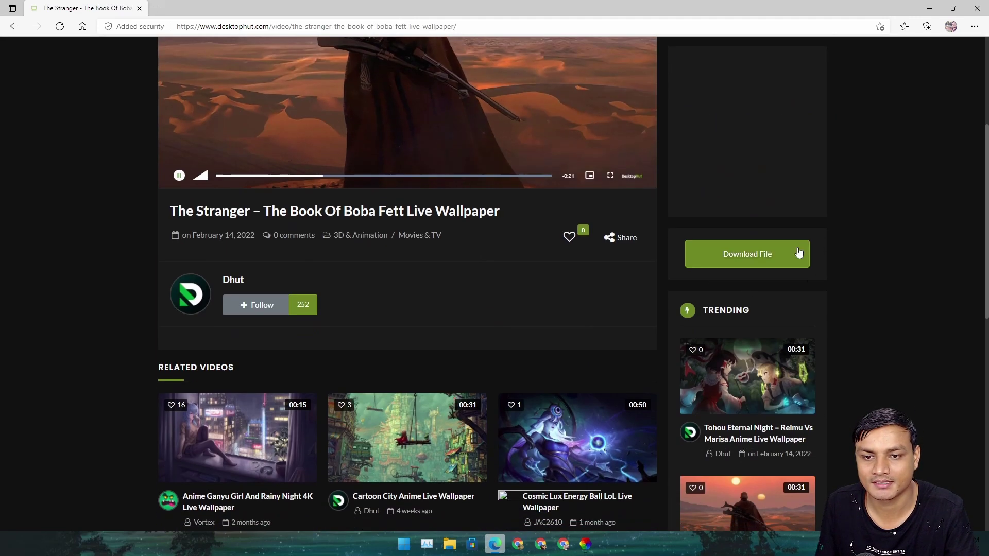
scroll(518, 288, "down", 10)
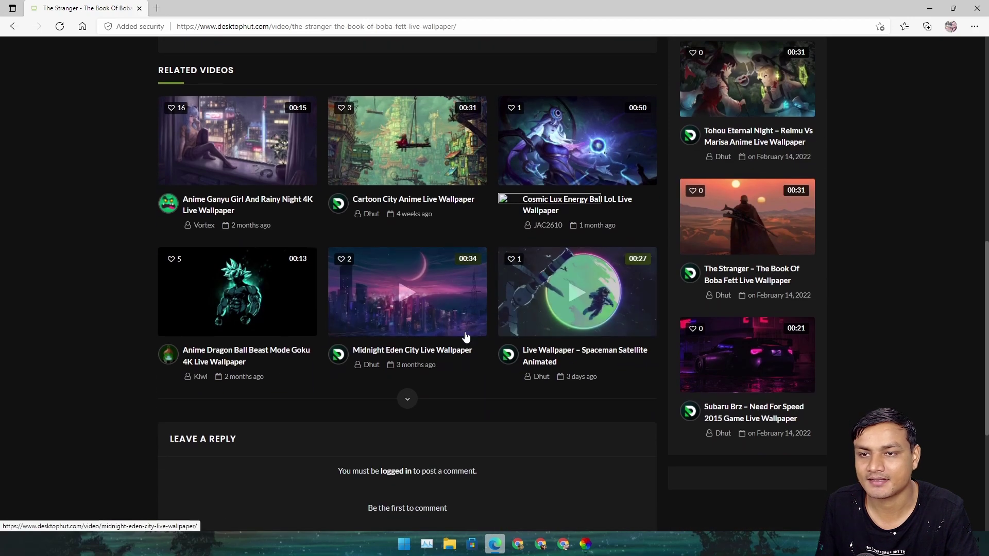
scroll(464, 332, "up", 8)
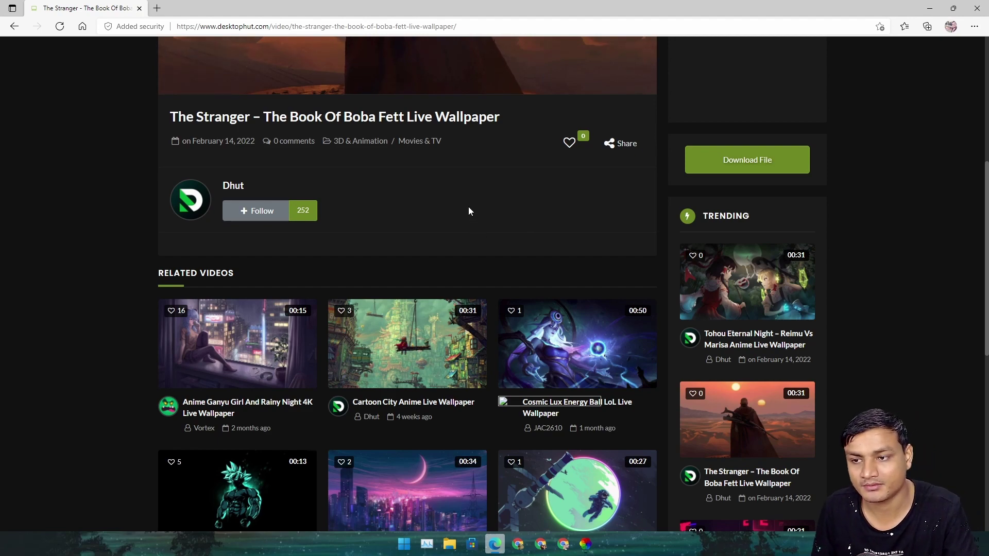
scroll(468, 206, "down", 8)
scroll(449, 229, "up", 3)
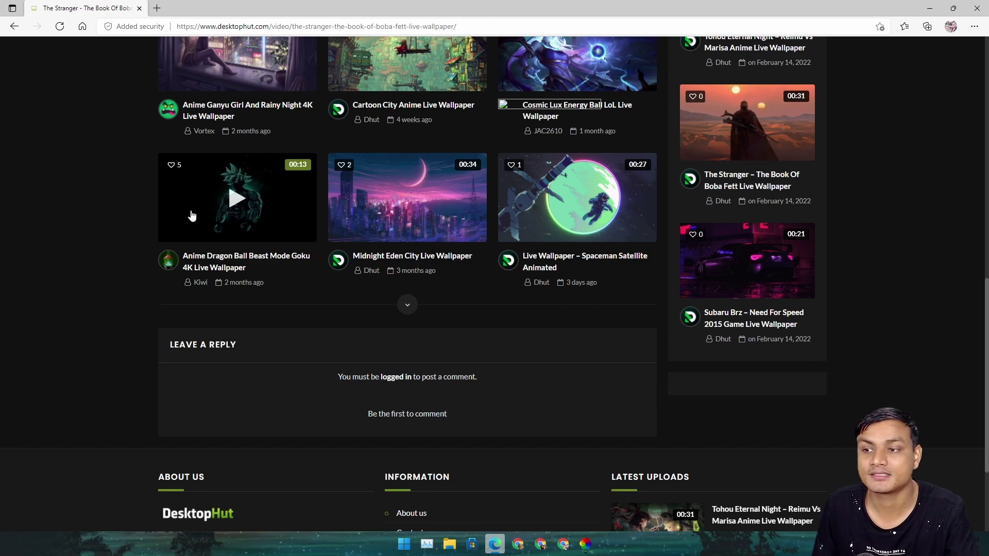
scroll(412, 299, "down", 1)
scroll(555, 289, "down", 2)
scroll(556, 288, "up", 3)
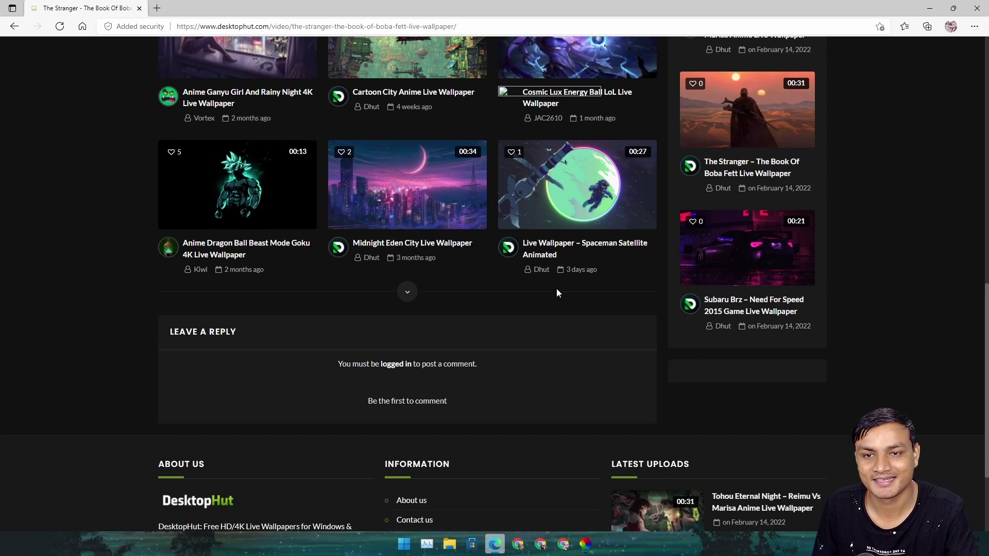
scroll(661, 304, "down", 2)
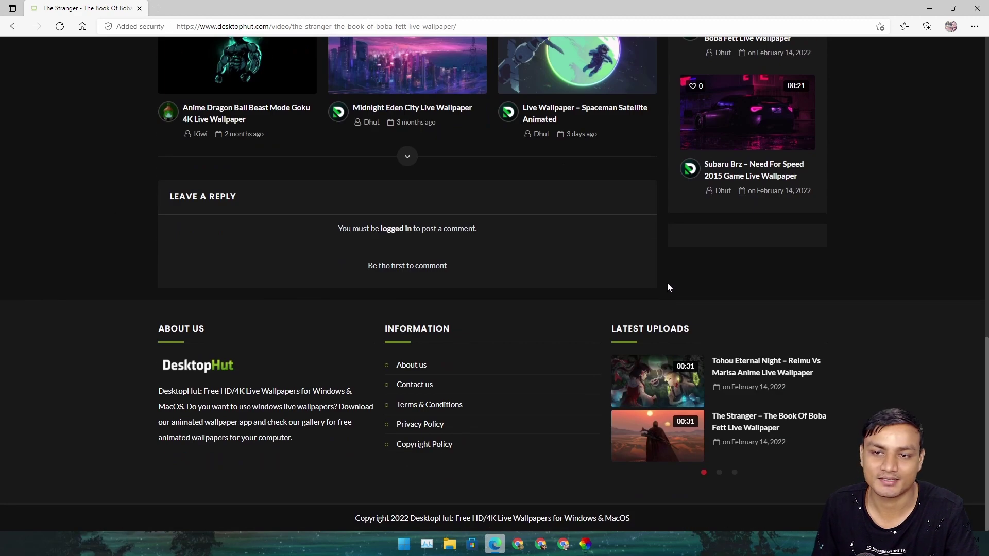
scroll(666, 282, "up", 10)
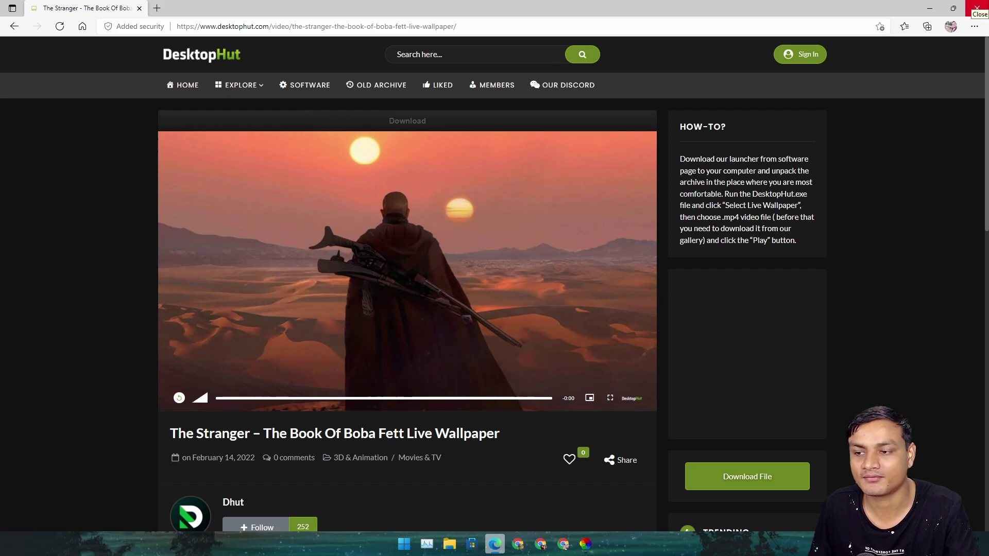
left_click(977, 7)
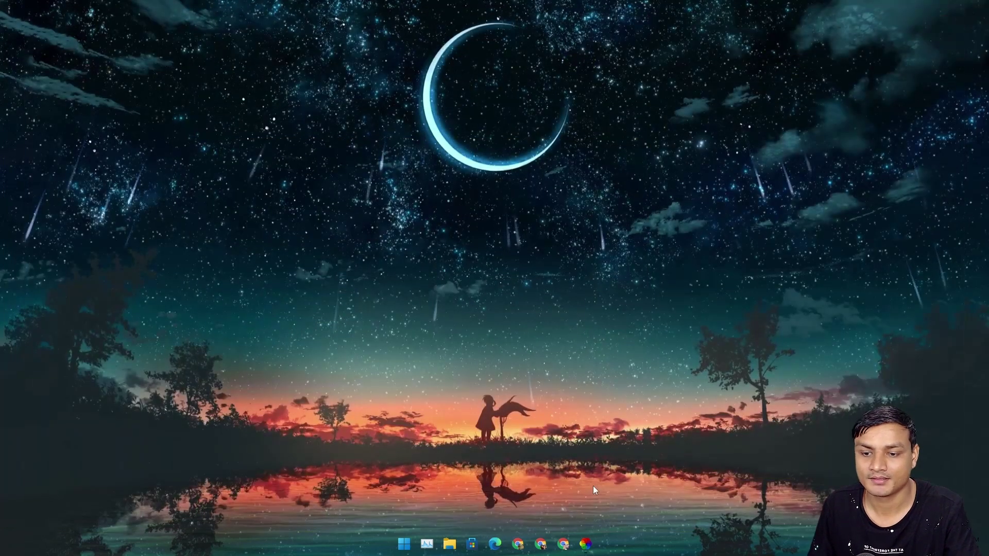
Open the Lively Wallpaper library from the taskbar and reposition its window over the Naruto Fire desktop.
left_click(585, 545)
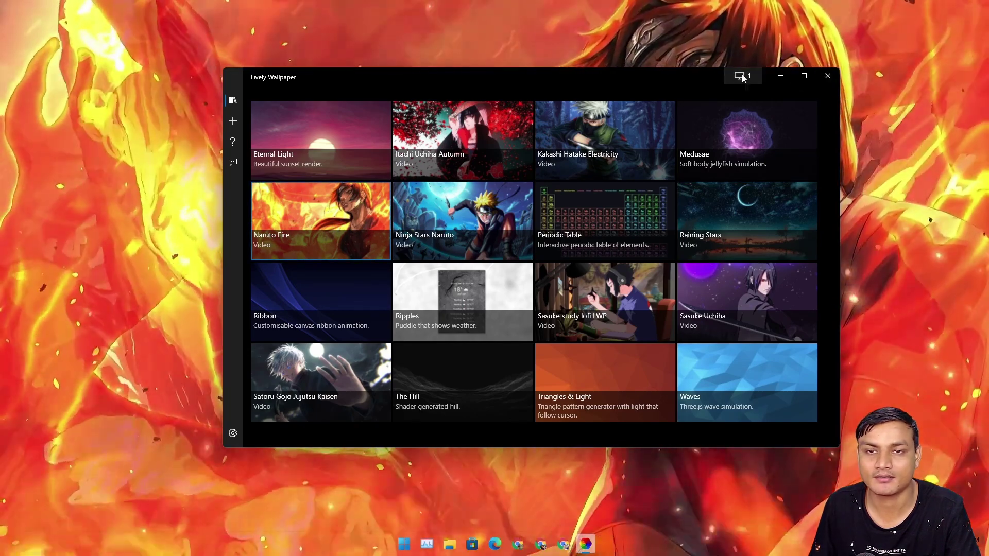
left_click_drag(661, 82, 653, 47)
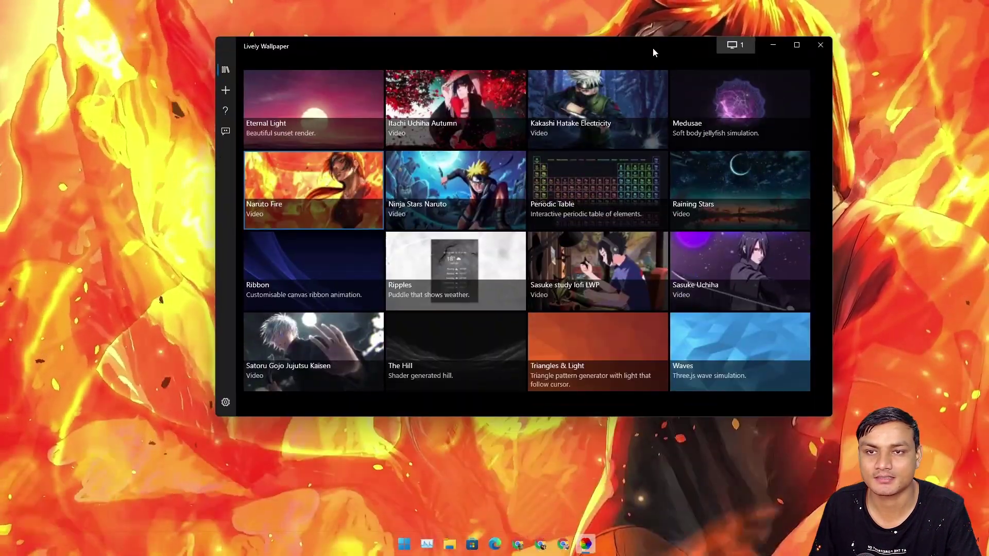
left_click(818, 45)
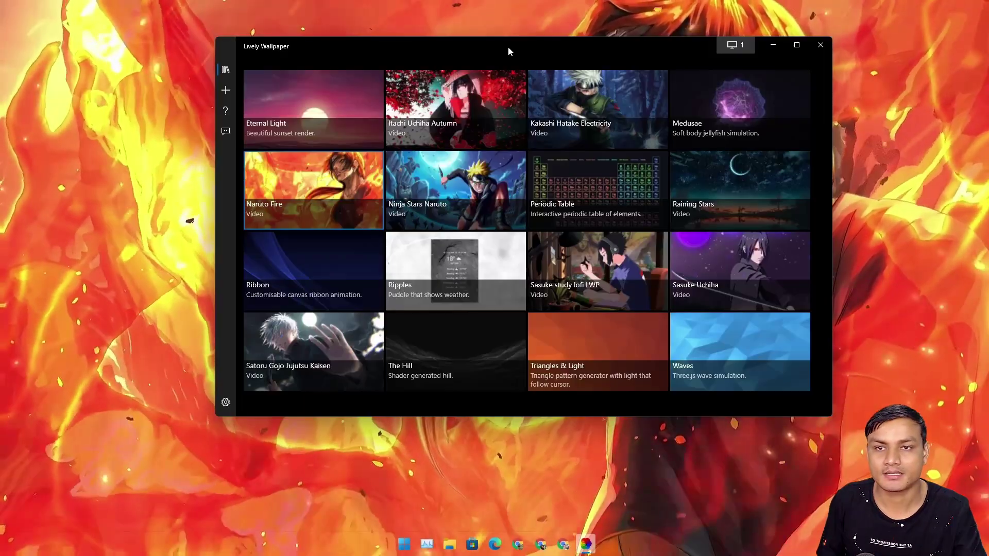
left_click_drag(552, 47, 499, 76)
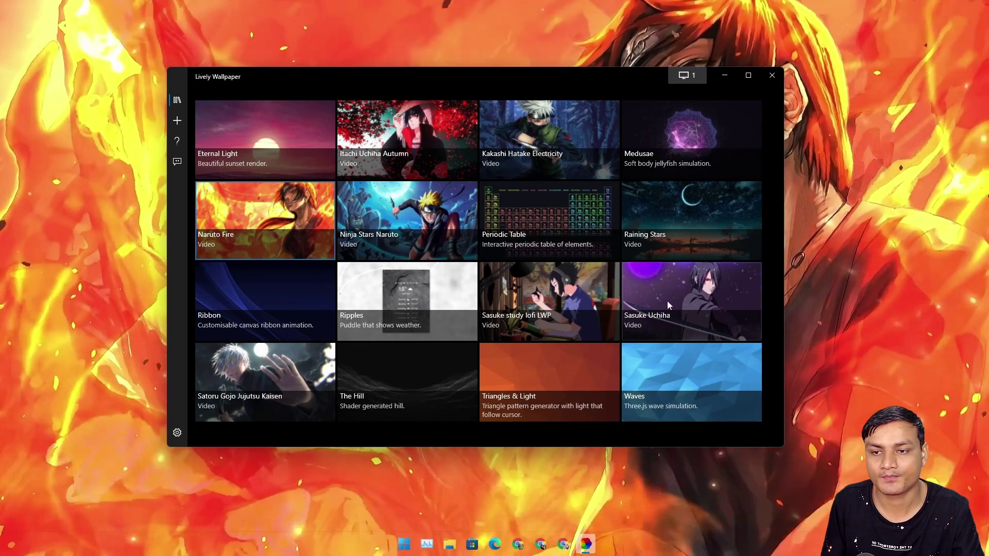
Try the Sasuke Uchiha, Sasuke study lofi LWP and Satoru Gojo wallpapers, then settle on Itachi Uchiha Autumn.
left_click(666, 301)
left_click(581, 304)
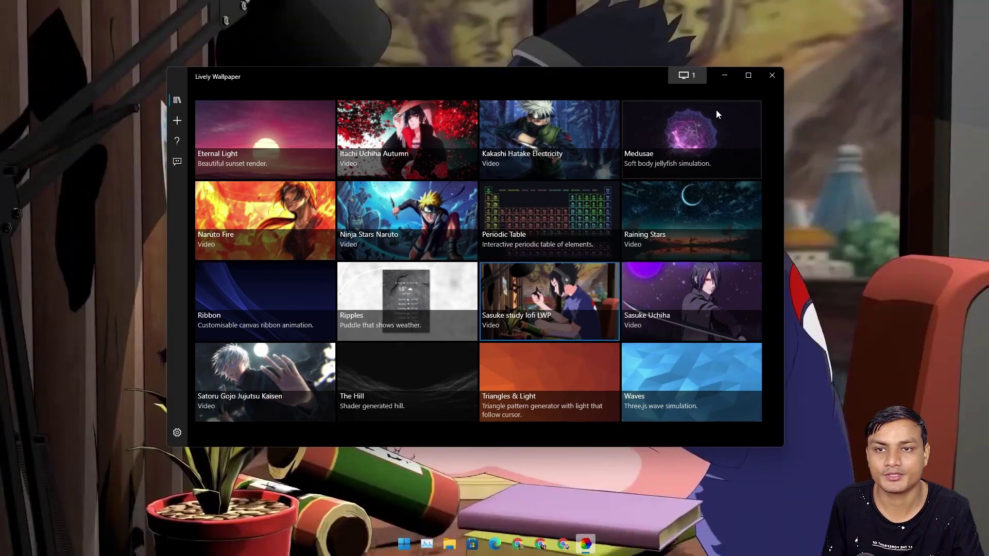
left_click(279, 370)
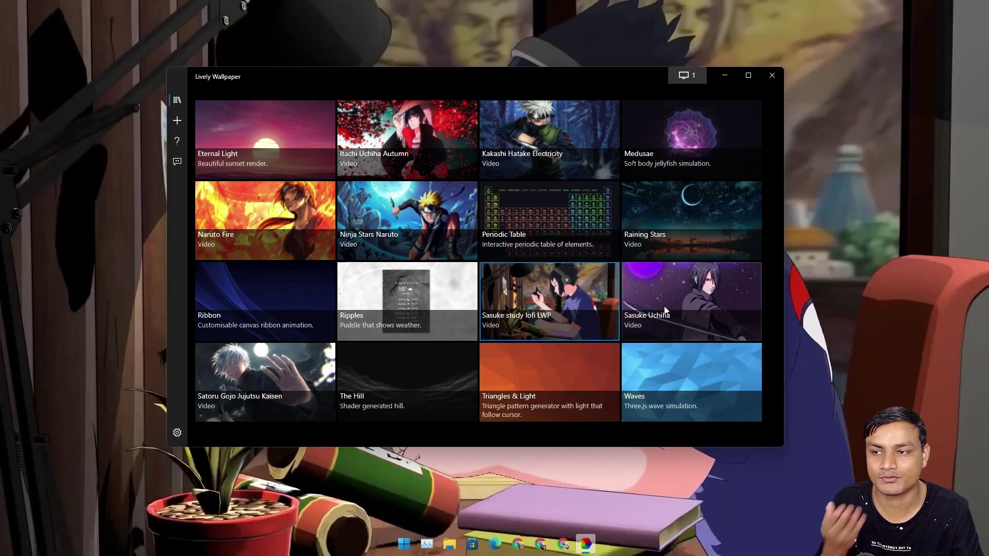
left_click_drag(538, 78, 587, 36)
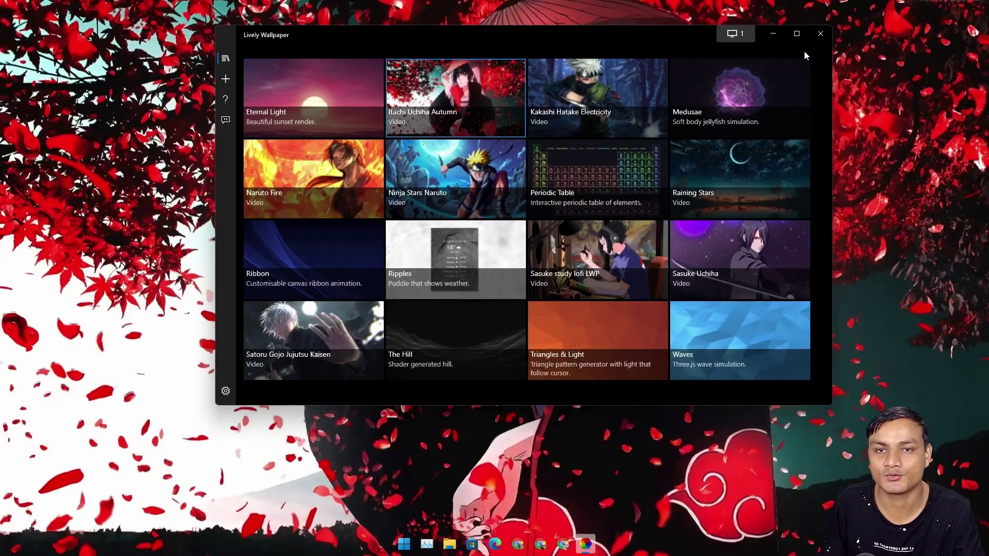
left_click(819, 34)
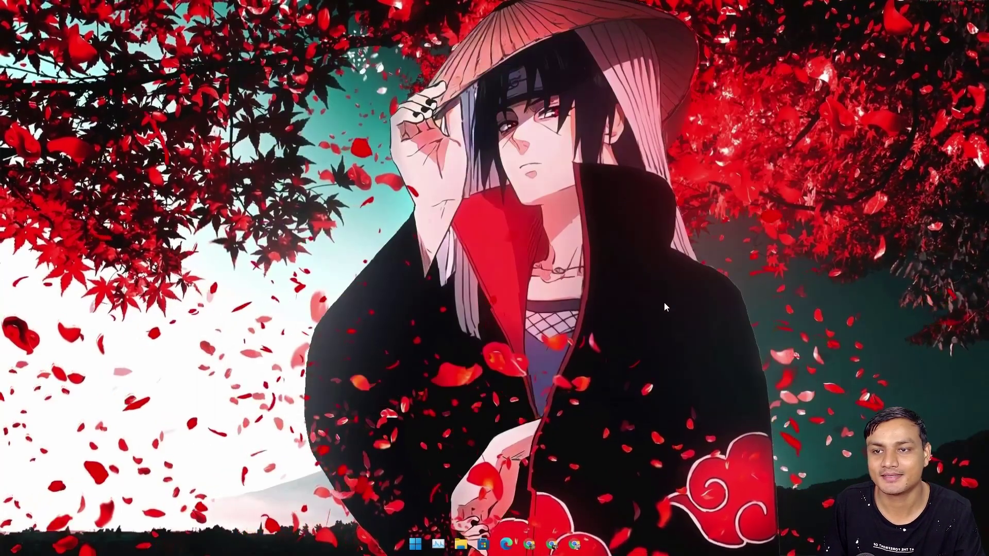